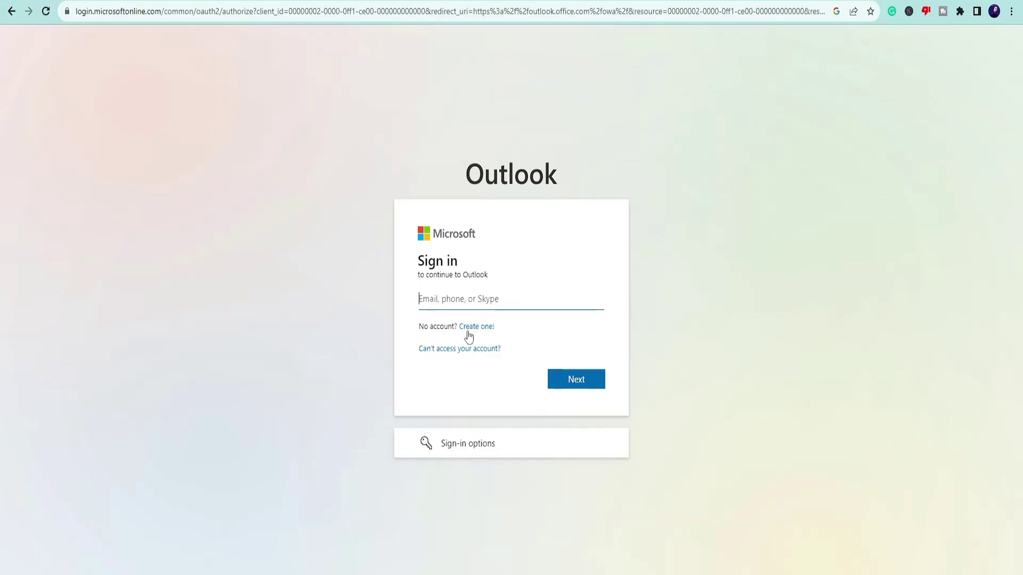
Step: Open the help for accounts that can't be accessed from the Outlook sign-in page and choose the work or school account type
click(473, 350)
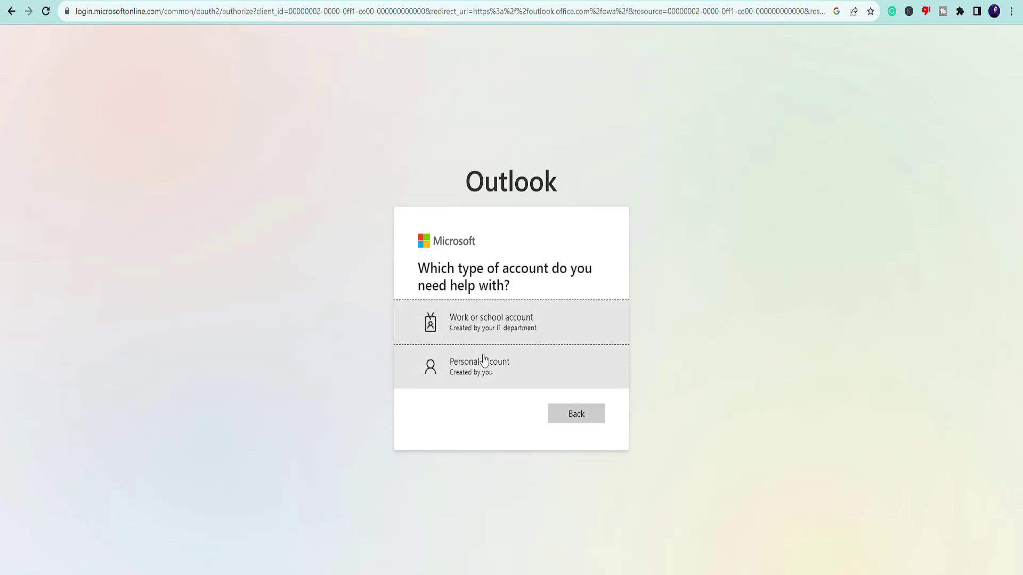
click(526, 331)
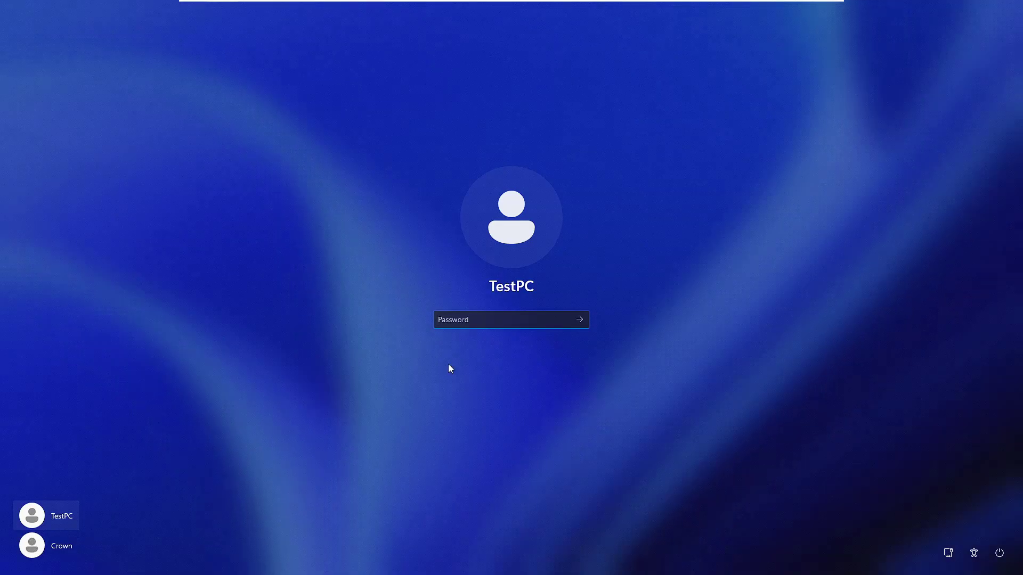
Step: Try to sign in to the TestPC account with the account password and dismiss the resulting message
text(**********)
key(Return)
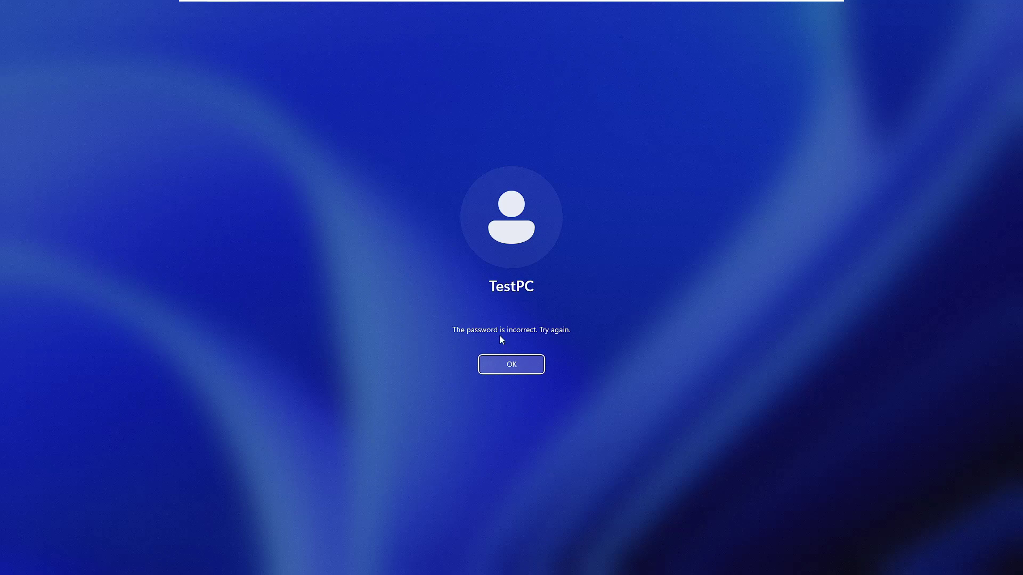
click(518, 364)
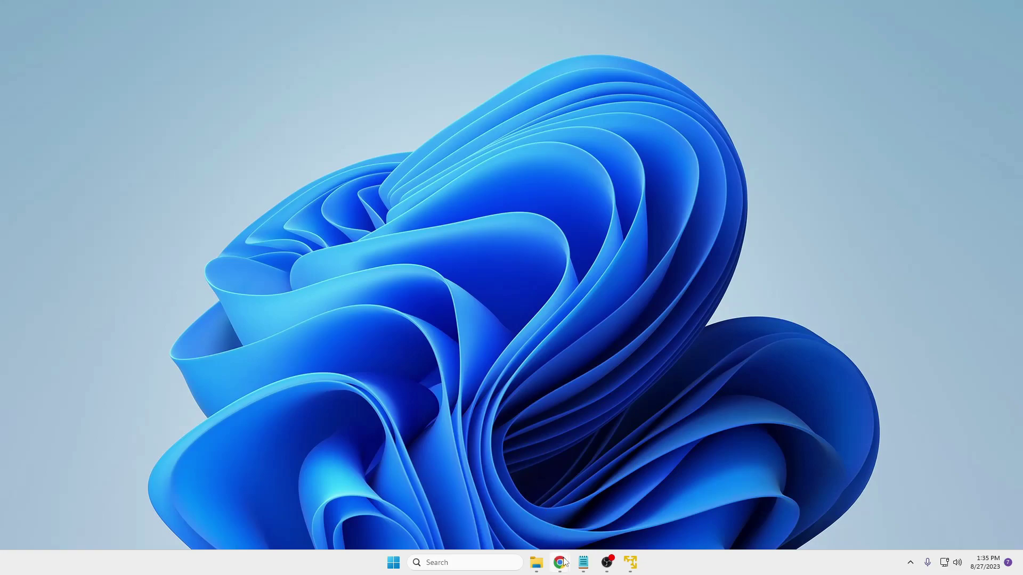
Step: Switch to Chrome and find the latest release downloads on the Rufus website
mouse_move(560, 562)
click(618, 498)
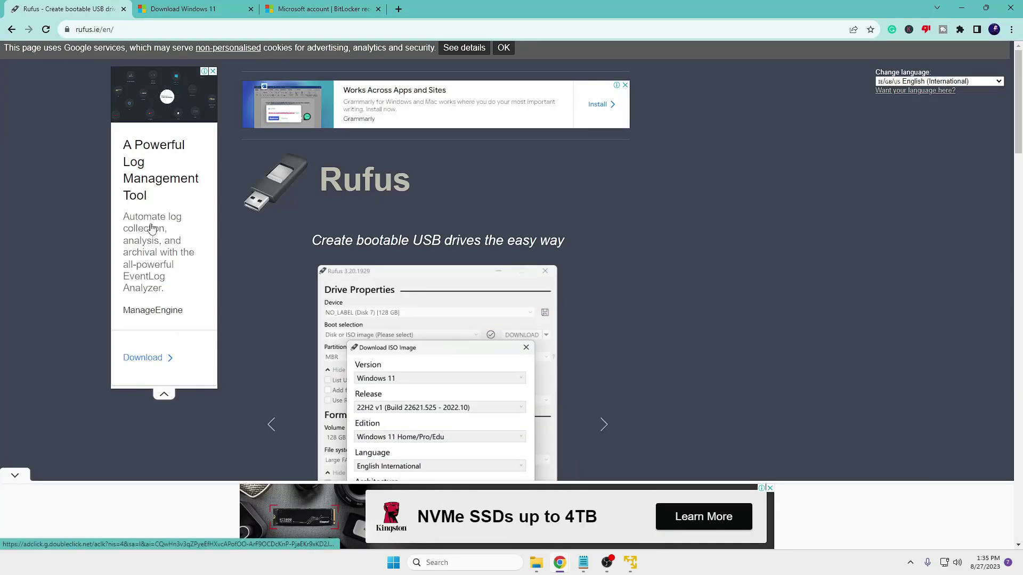
scroll(268, 295, down, 4)
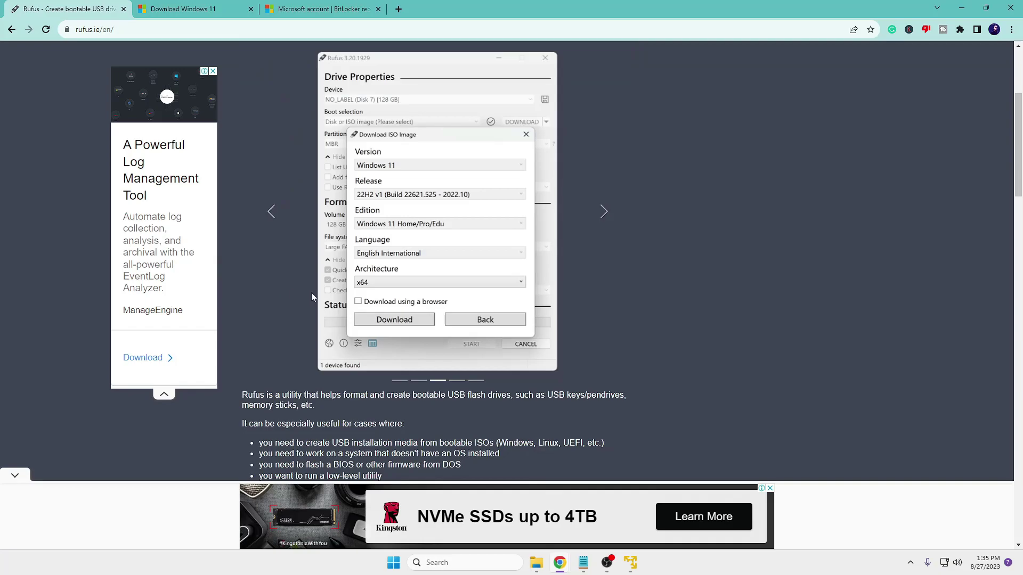
scroll(327, 308, down, 6)
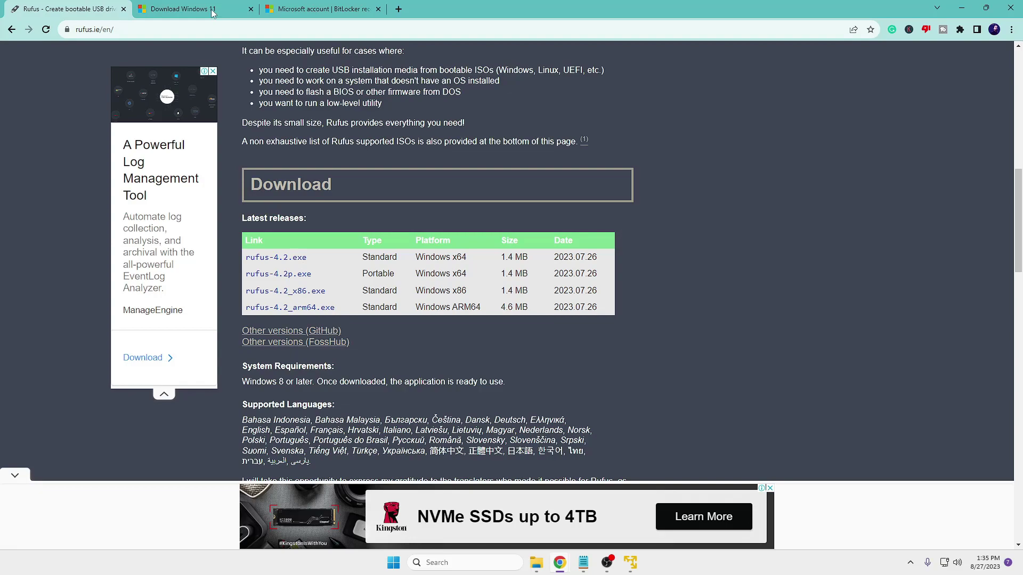
Step: On Microsoft's Download Windows 11 page, open the download choices for the x64 disk image (ISO)
click(212, 13)
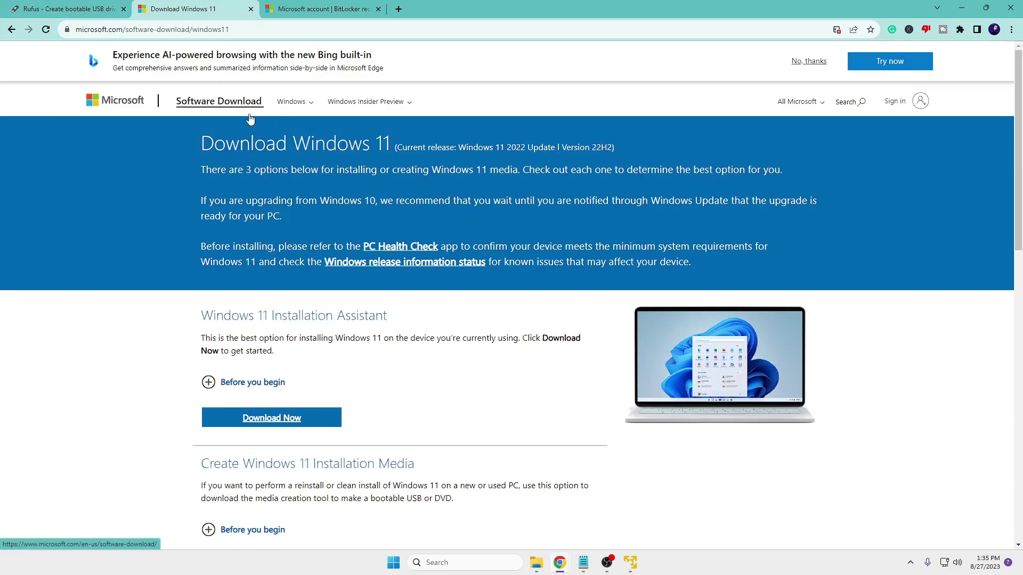
scroll(309, 278, down, 9)
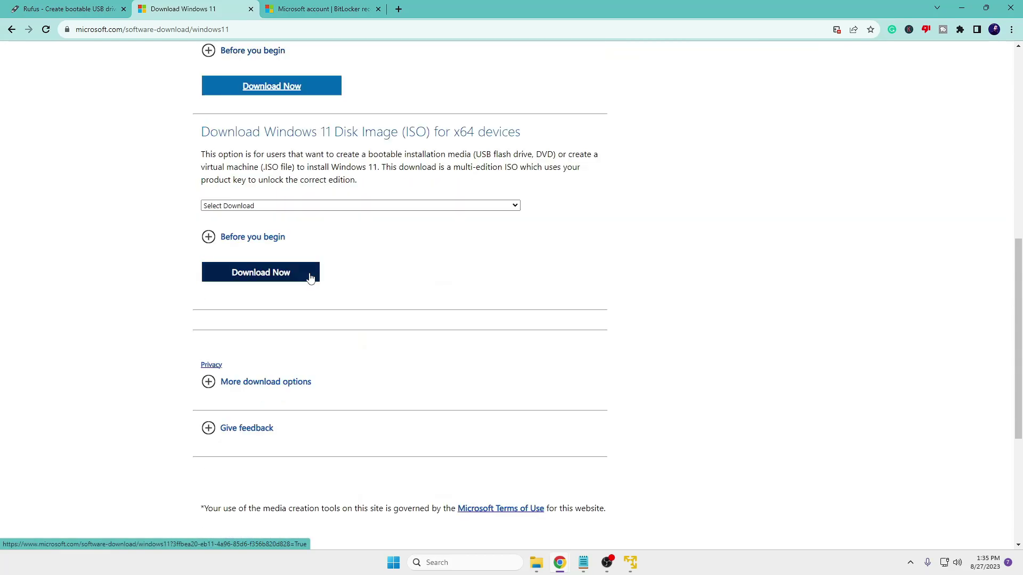
scroll(311, 278, up, 2)
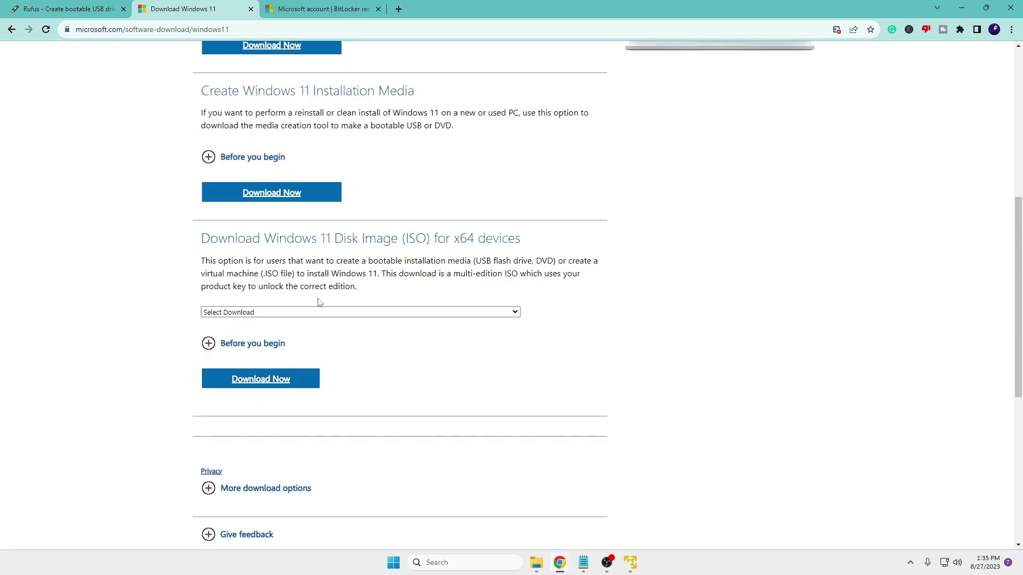
click(311, 313)
click(293, 323)
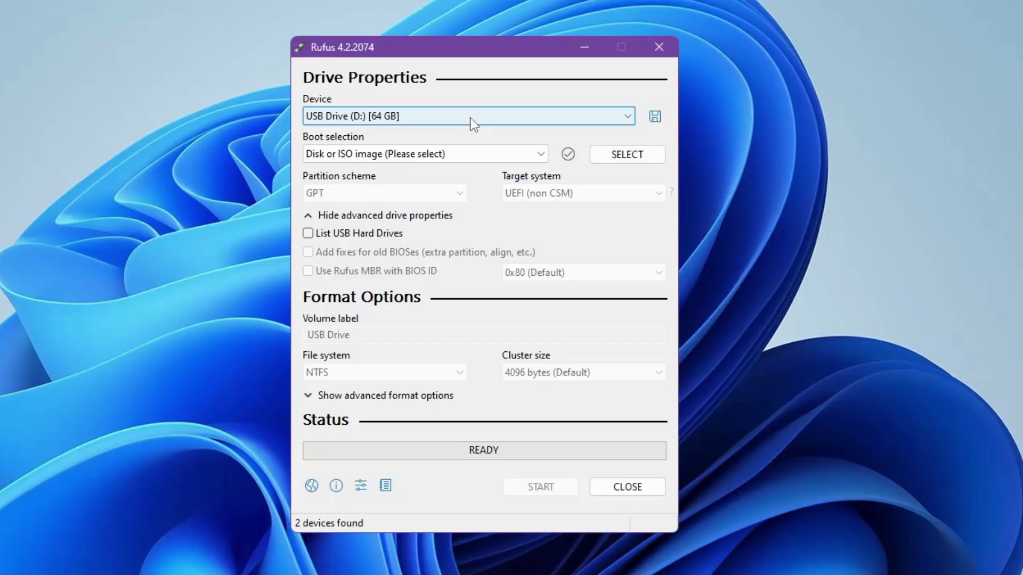
Step: In Rufus, choose USB Drive (D:) [64 GB] as the device and load Win11_22H2_English_x64v2.iso from the Ventoy (F:) drive as the boot image
drag(437, 40, 411, 84)
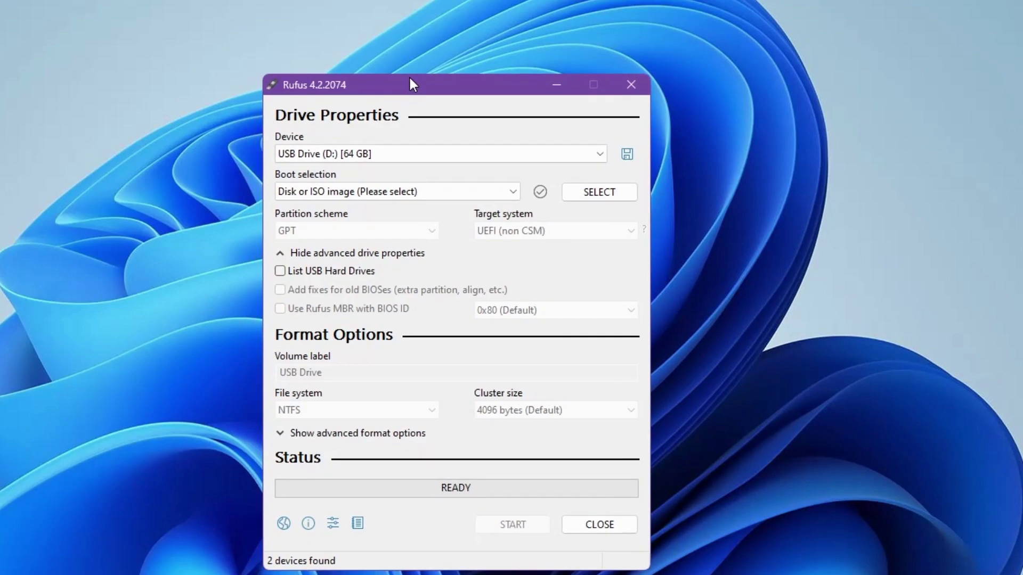
click(384, 155)
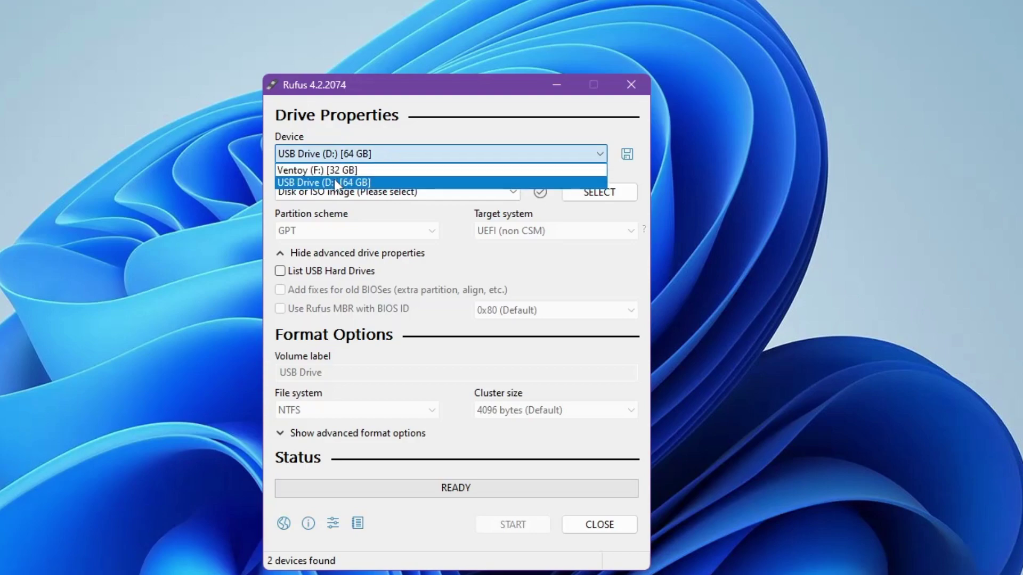
click(368, 181)
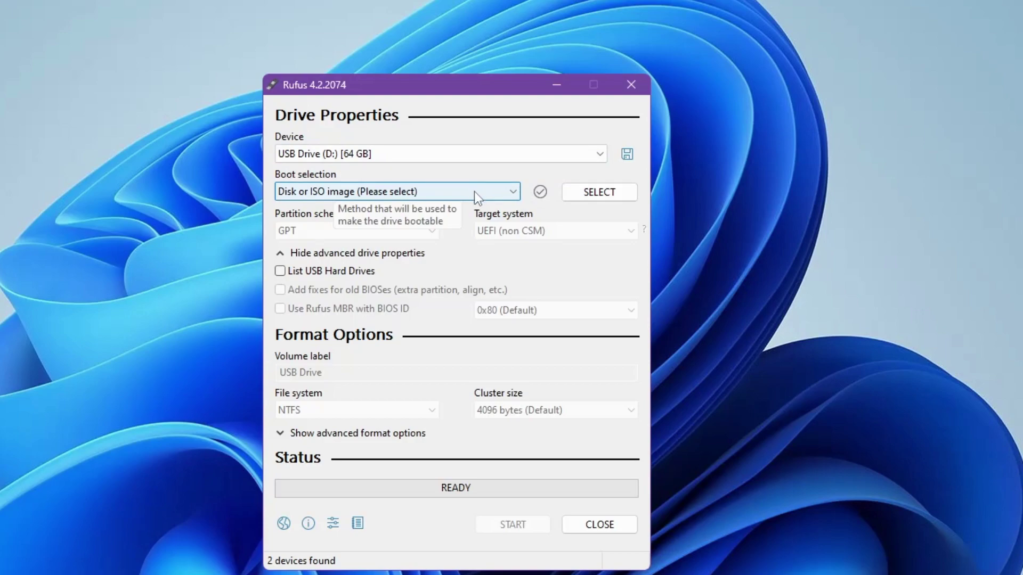
click(592, 200)
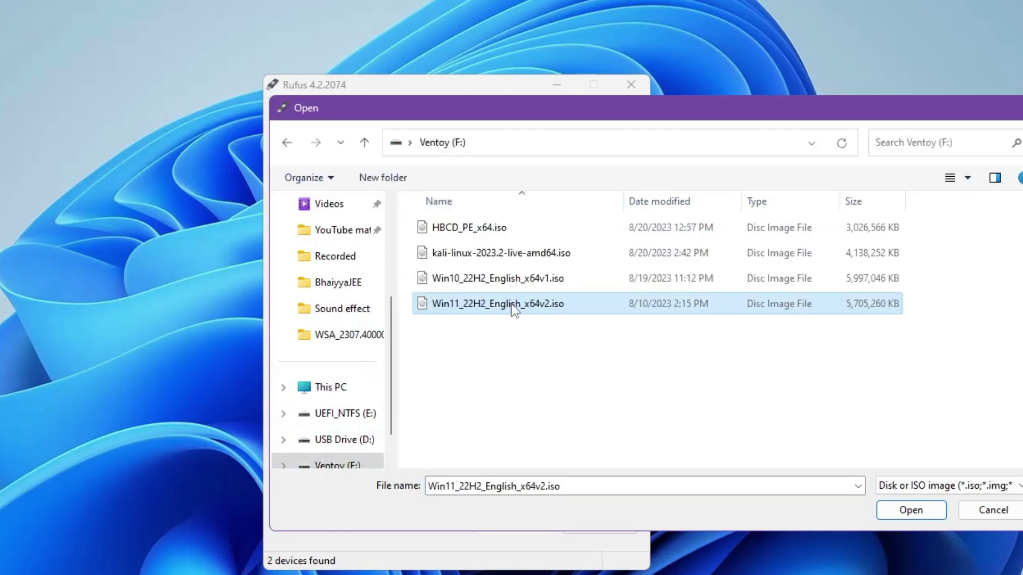
click(908, 513)
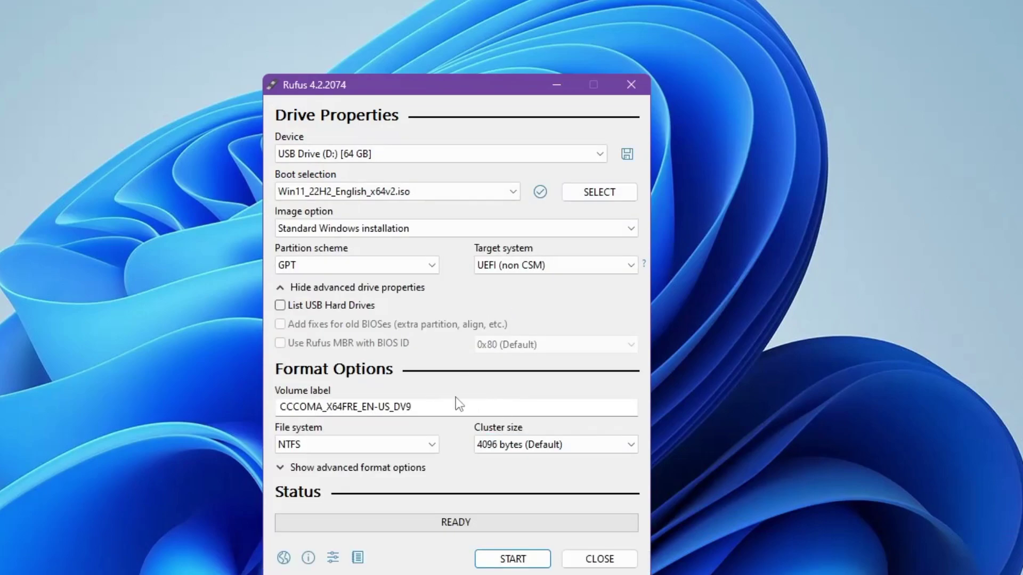
Step: Create the bootable USB drive with the preselected Windows customizations, accept erasing its data, and close Rufus
click(511, 556)
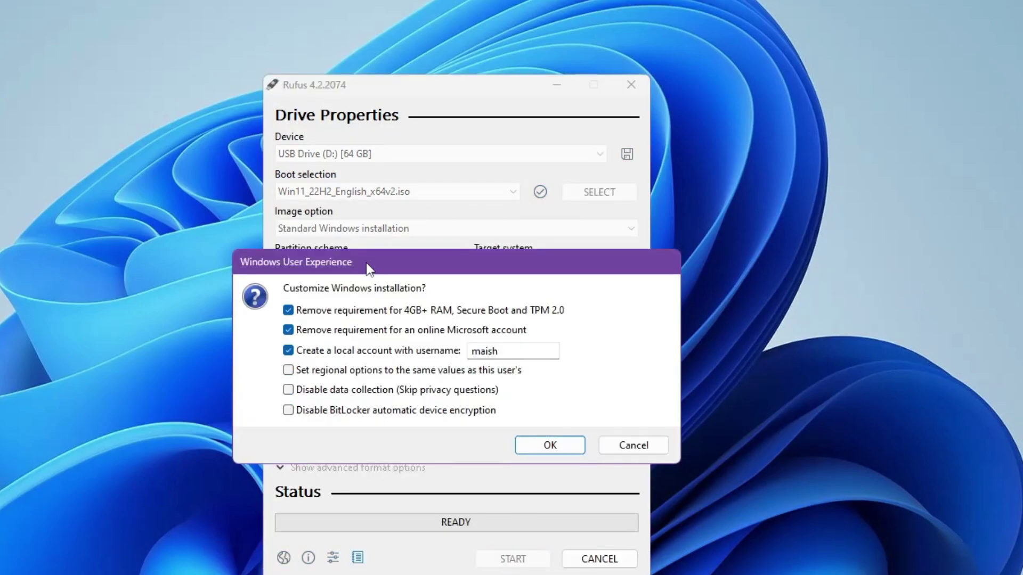
drag(389, 263, 355, 256)
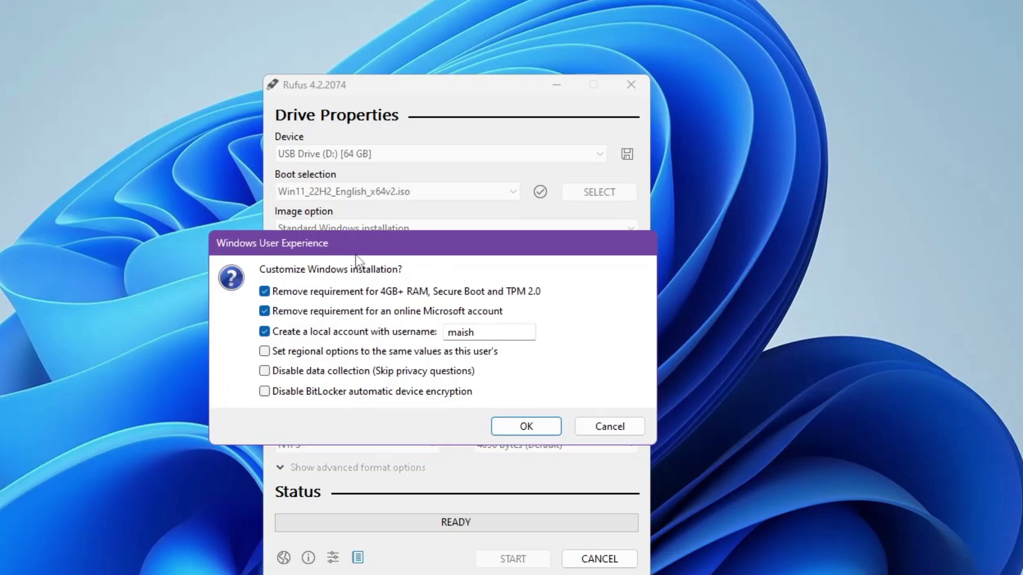
click(520, 428)
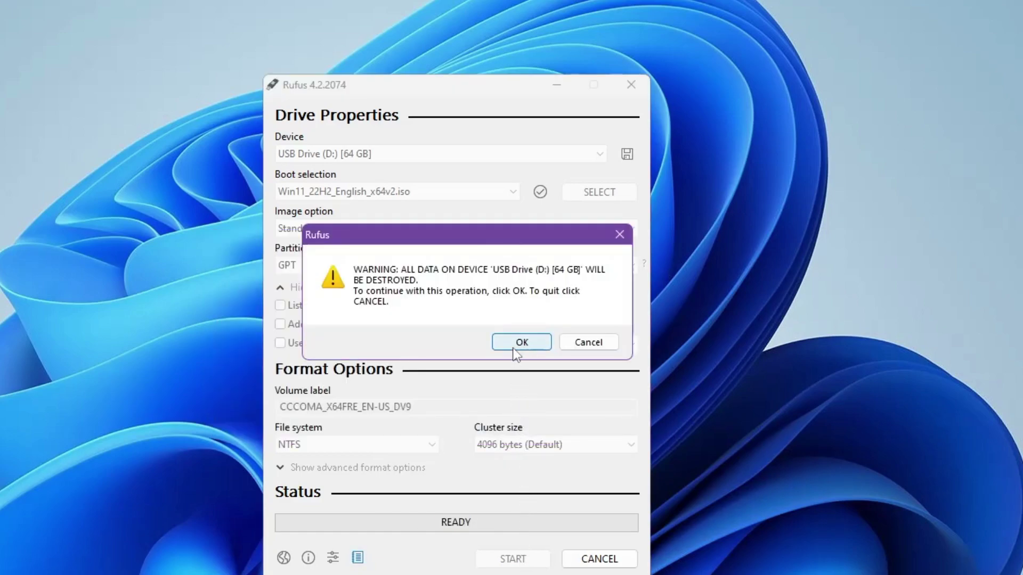
click(515, 343)
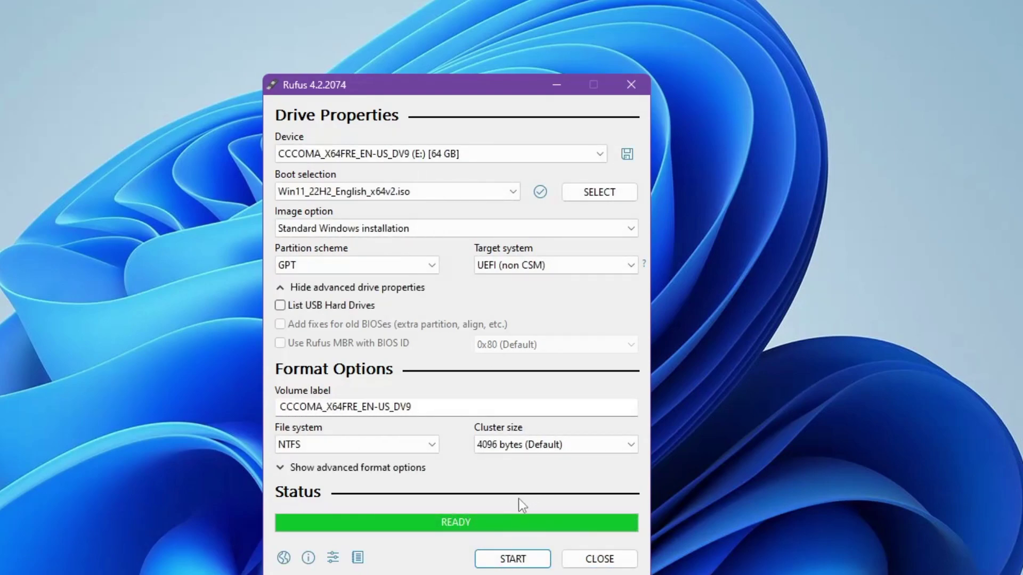
click(591, 558)
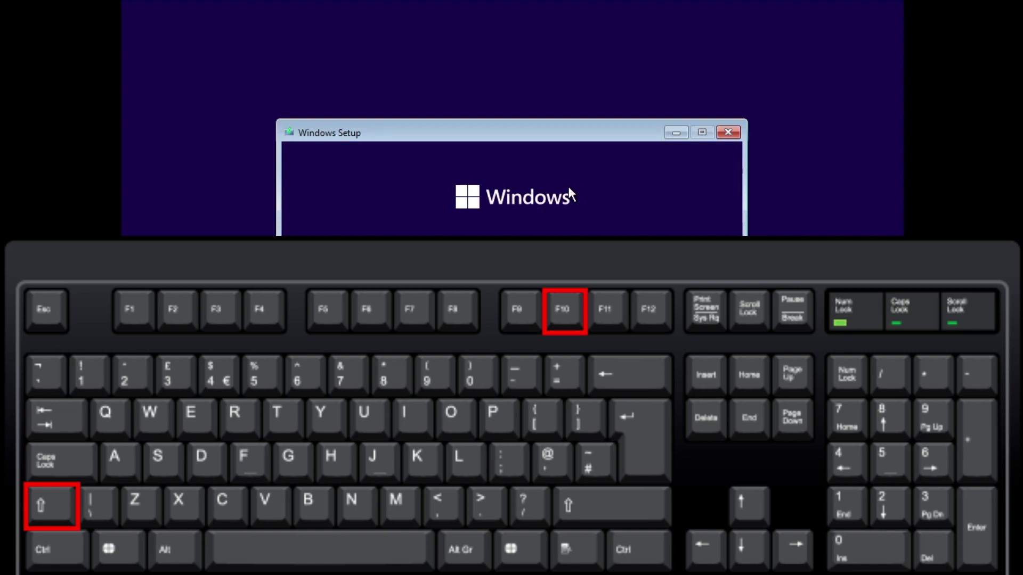
Step: Open a Command Prompt in Windows Setup and check the BitLocker state of the volumes with manage-bde -status
key(shift+F10)
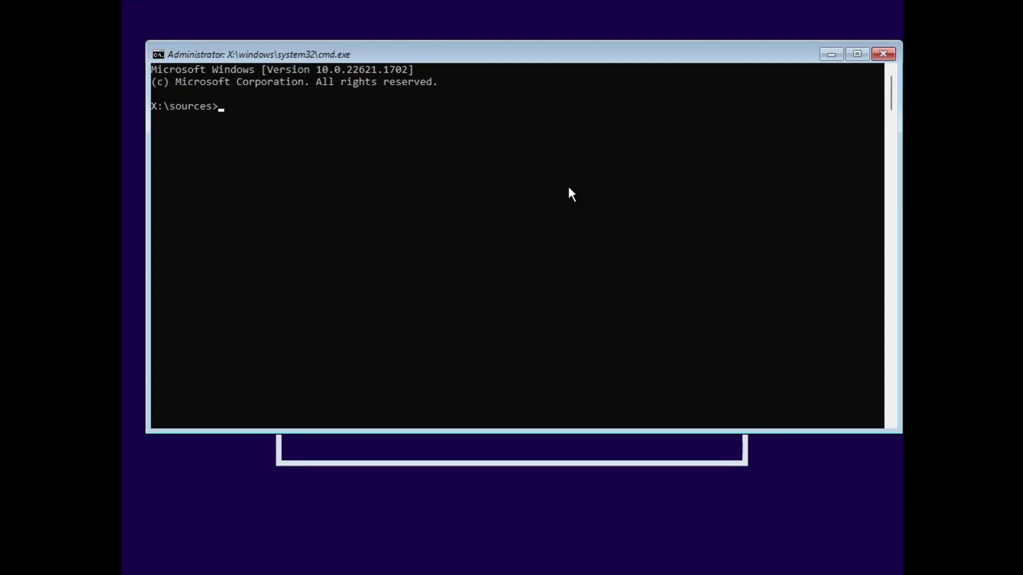
drag(403, 56, 472, 99)
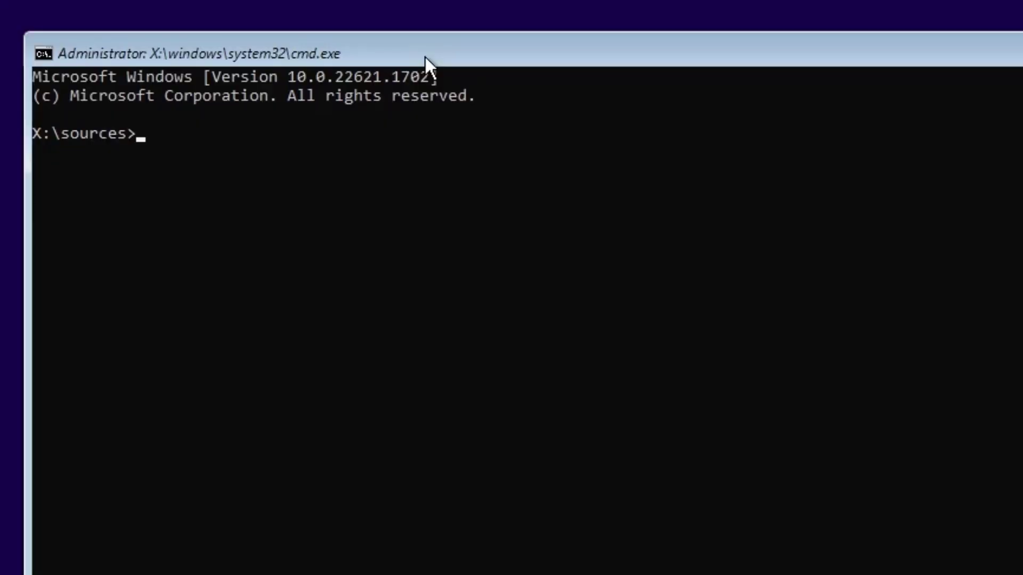
text(m)
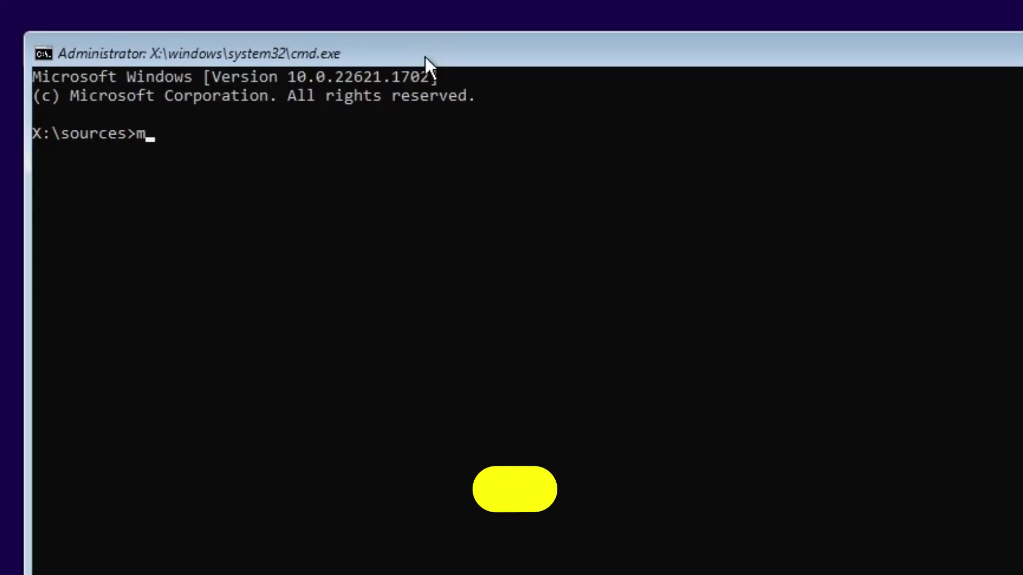
text(anage-)
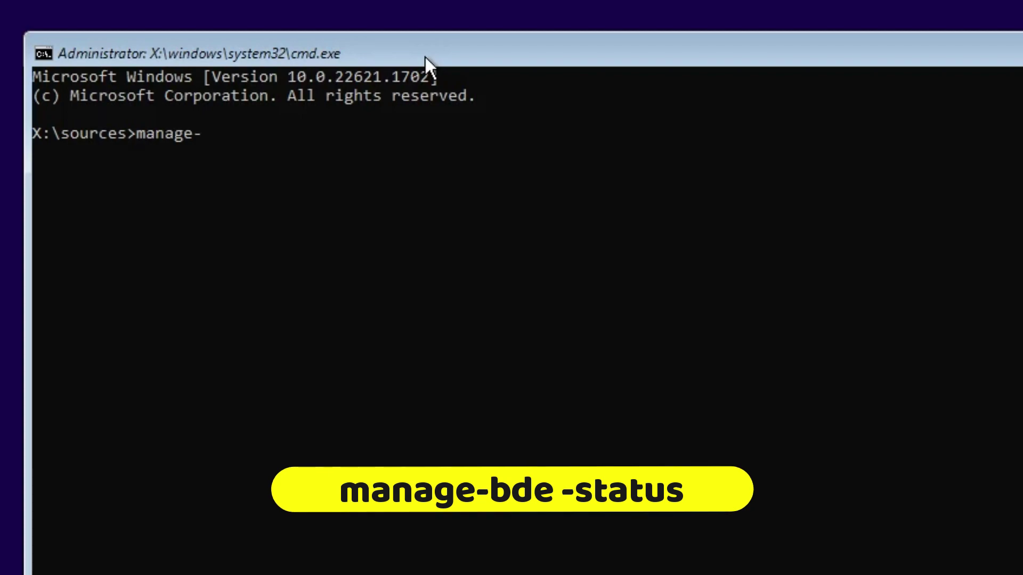
text(bde )
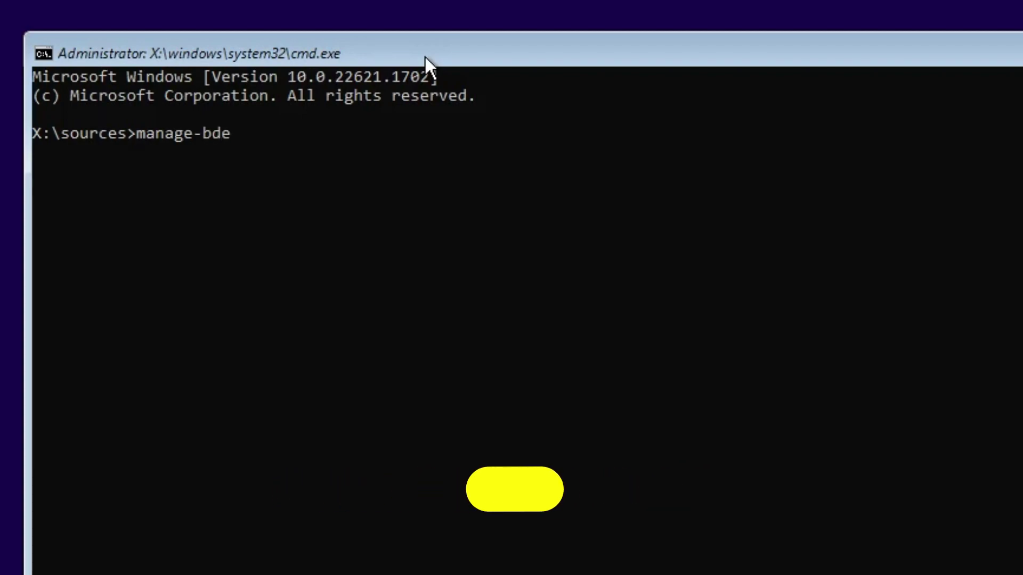
text(-status)
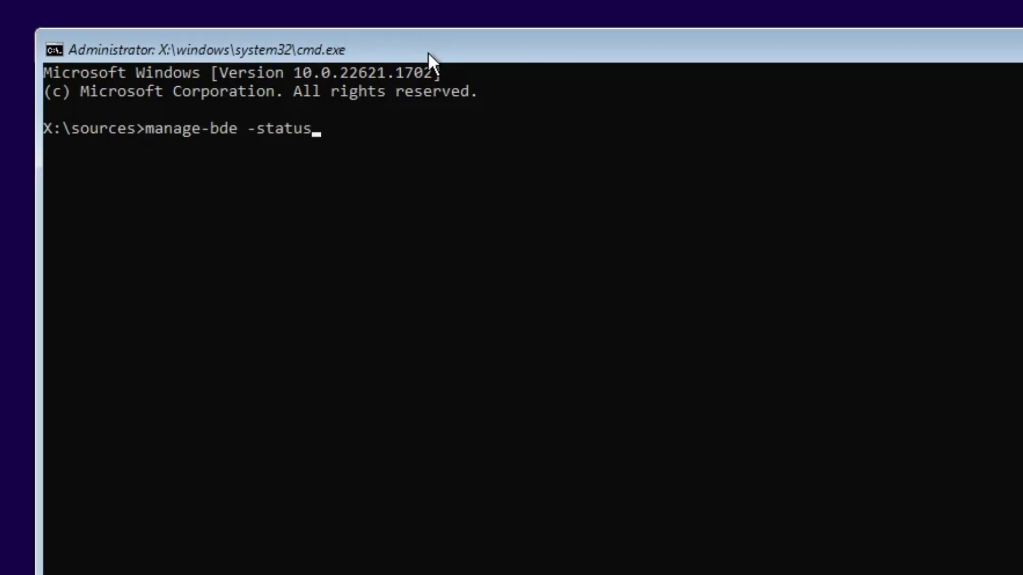
key(Return)
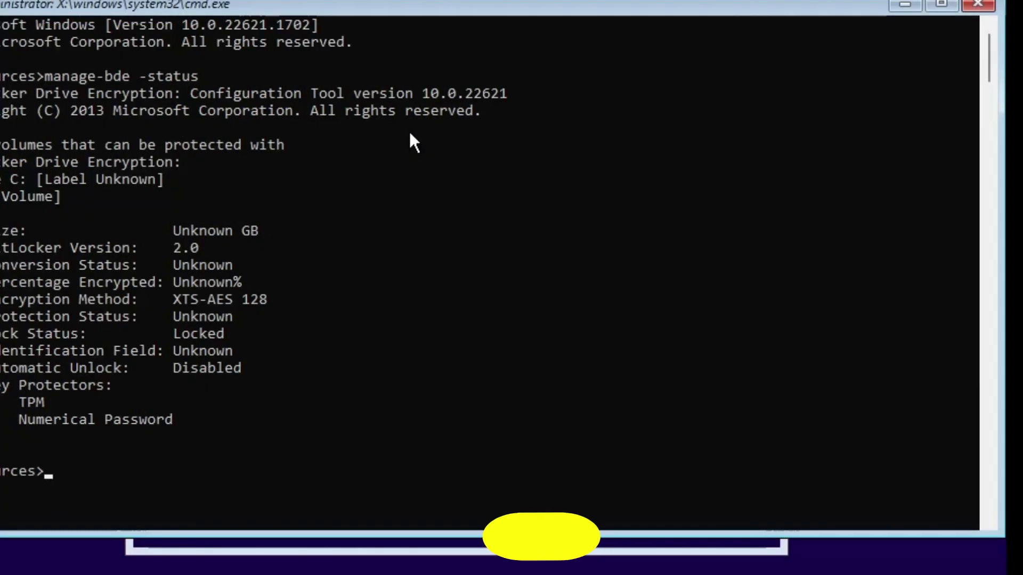
Step: Compose the unlock command manage-bde -unlock C: -RecoveryPassword in the Command Prompt, leaving the recovery key still unentered
text(man)
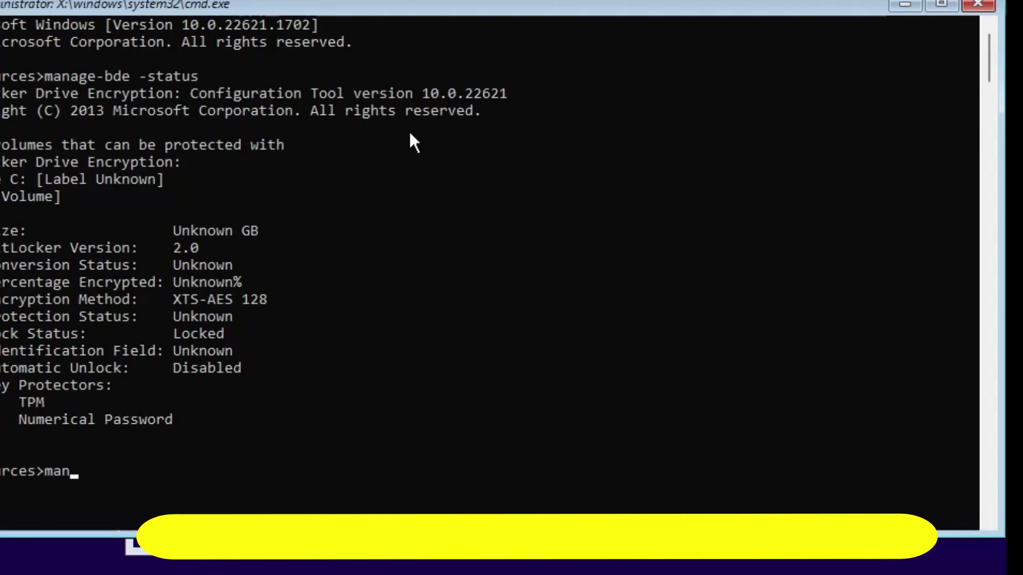
text(age-bde)
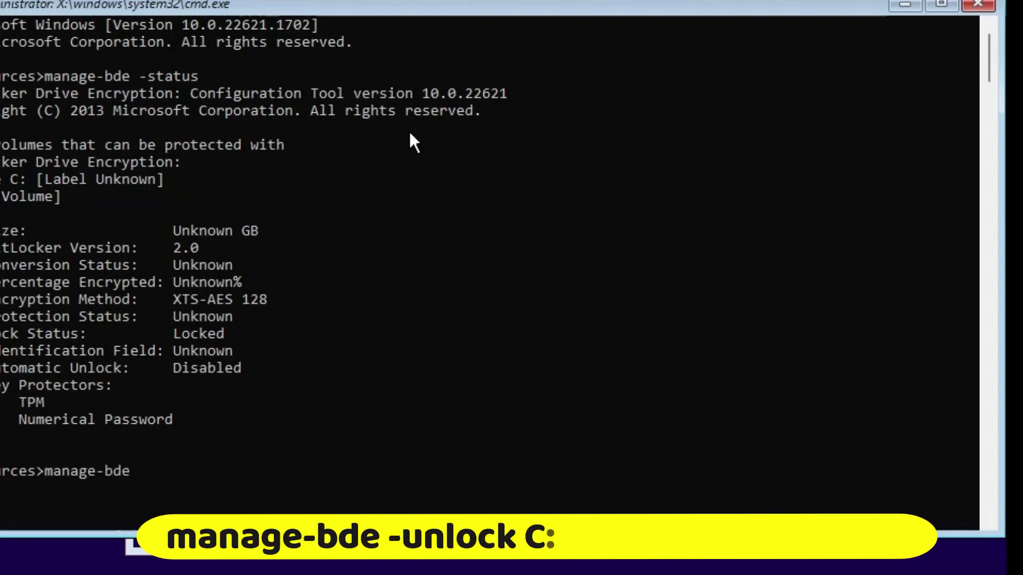
text( -)
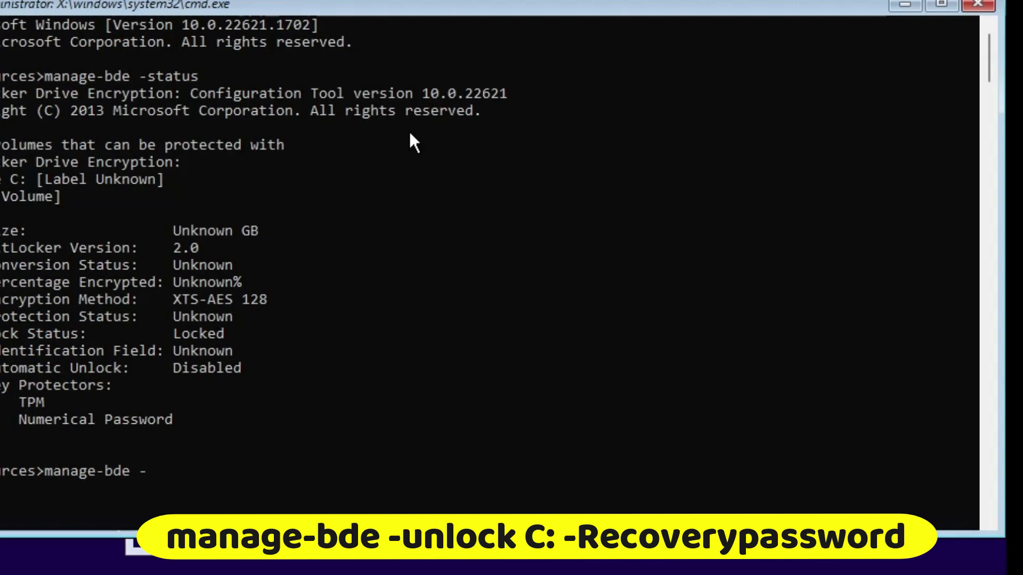
text(unlock C:)
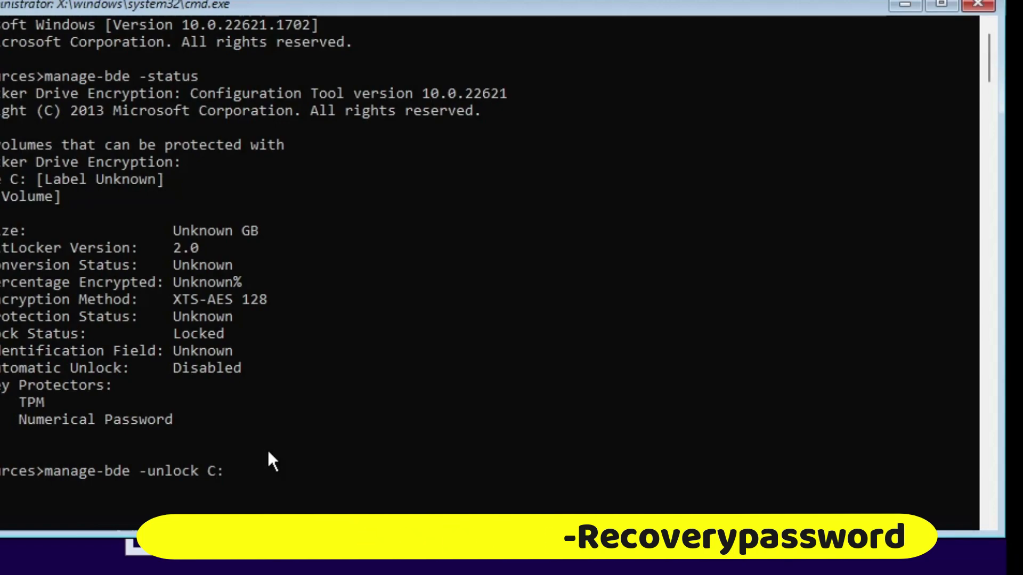
text( -)
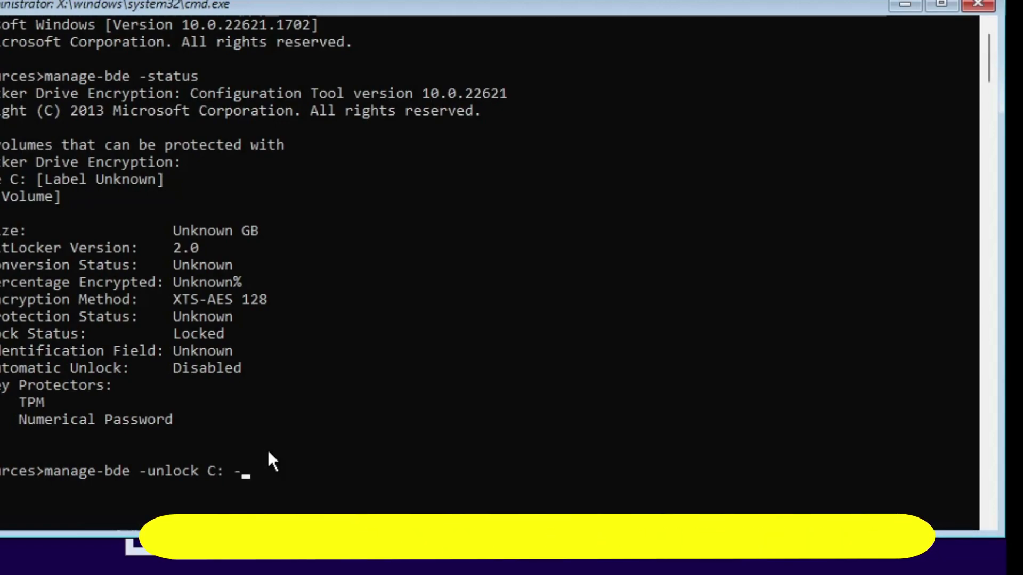
text(RecoveryPa)
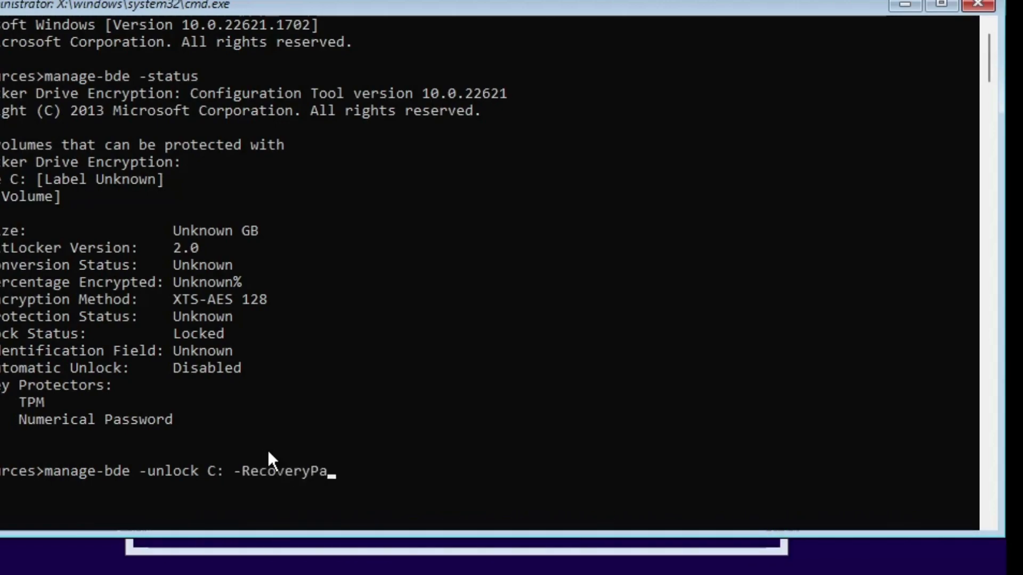
text(ssword b)
key(BackSpace)
key(BackSpace)
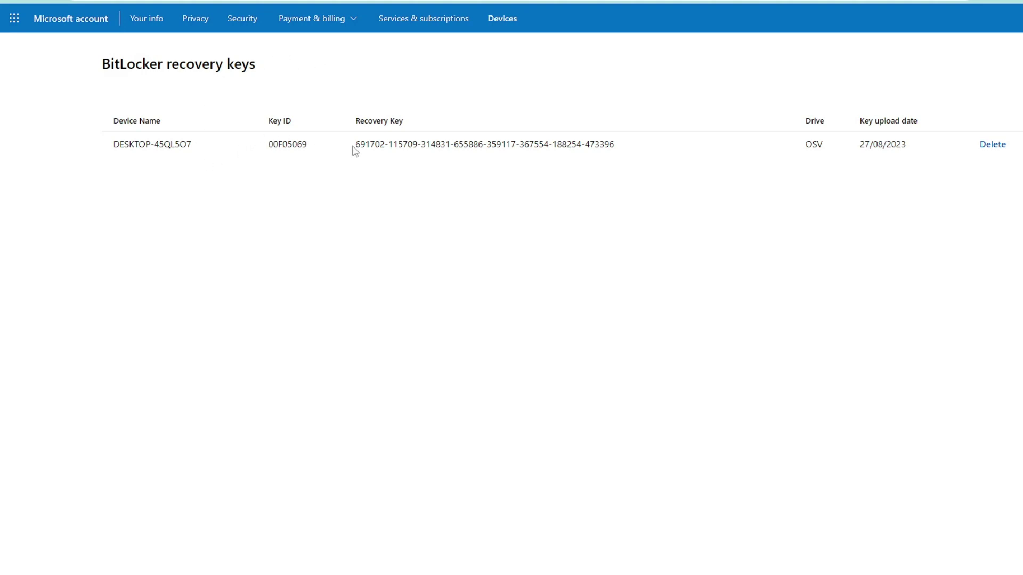
Step: Copy the BitLocker recovery key from the Microsoft account page, paste it after -RecoveryPassword in the Command Prompt, and run the unlock command
drag(355, 146, 616, 151)
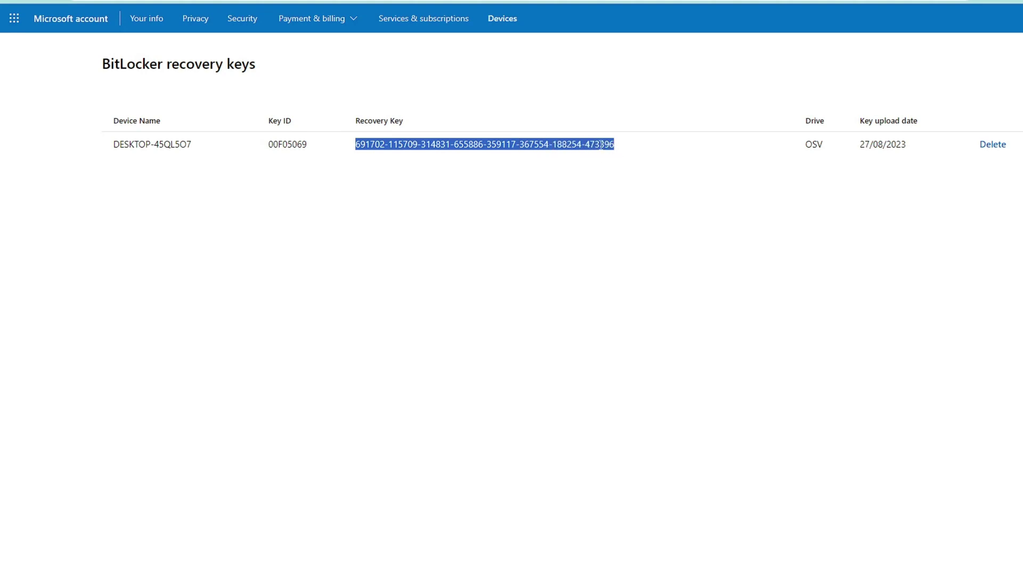
right_click(600, 145)
click(619, 157)
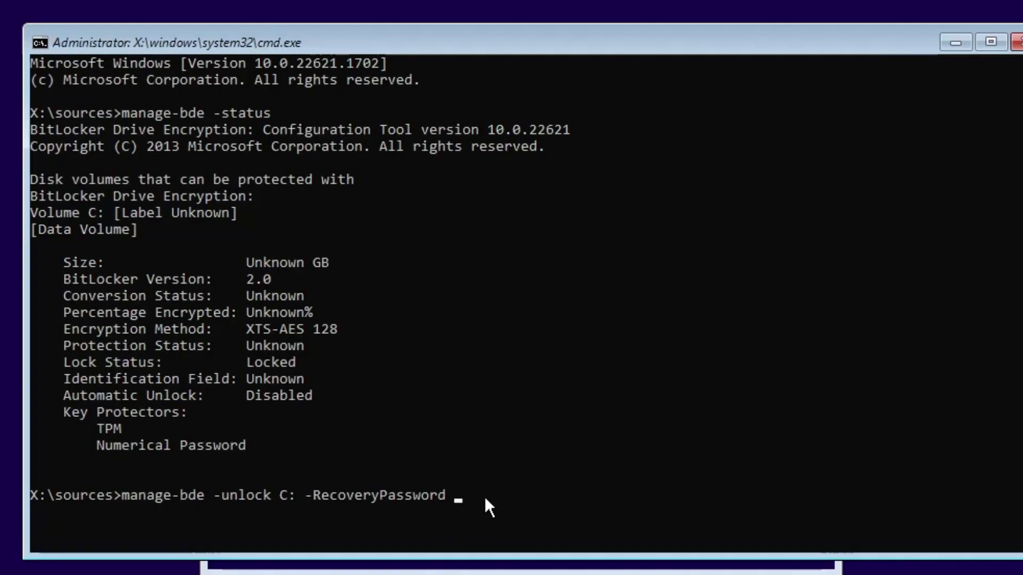
key(ctrl+v)
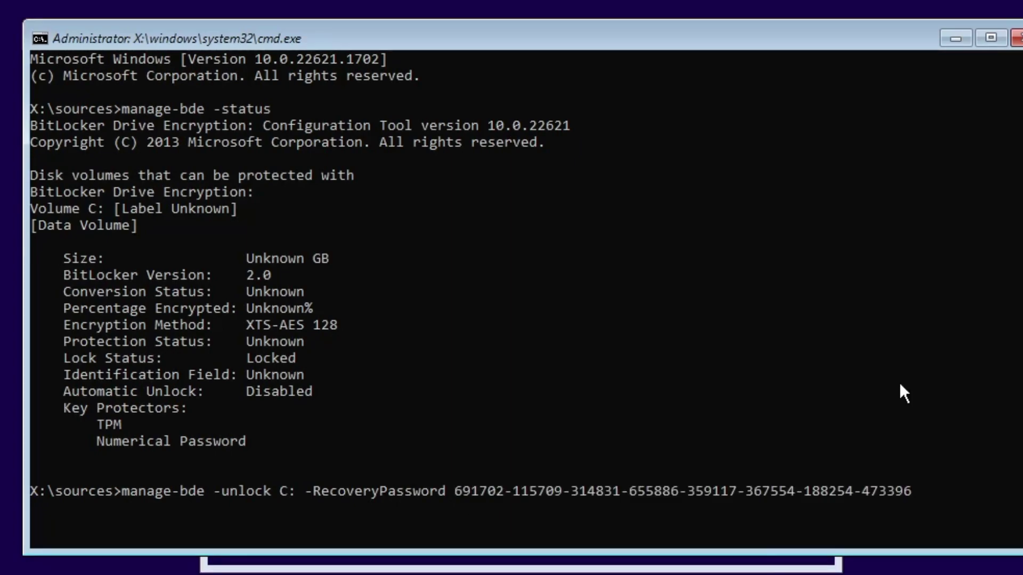
key(Return)
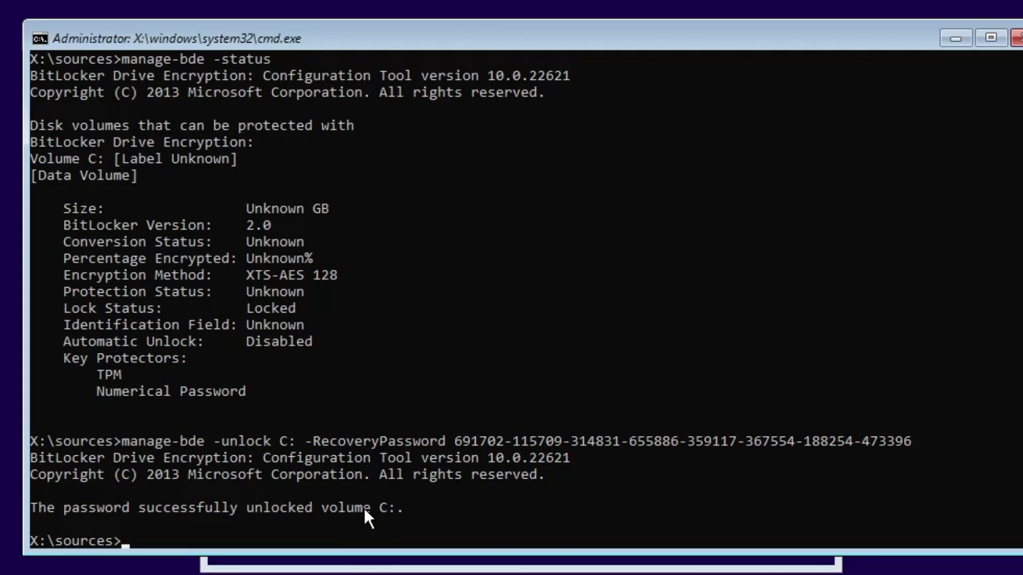
Step: Turn off BitLocker on the C: drive with manage-bde -off C:
text(manage)
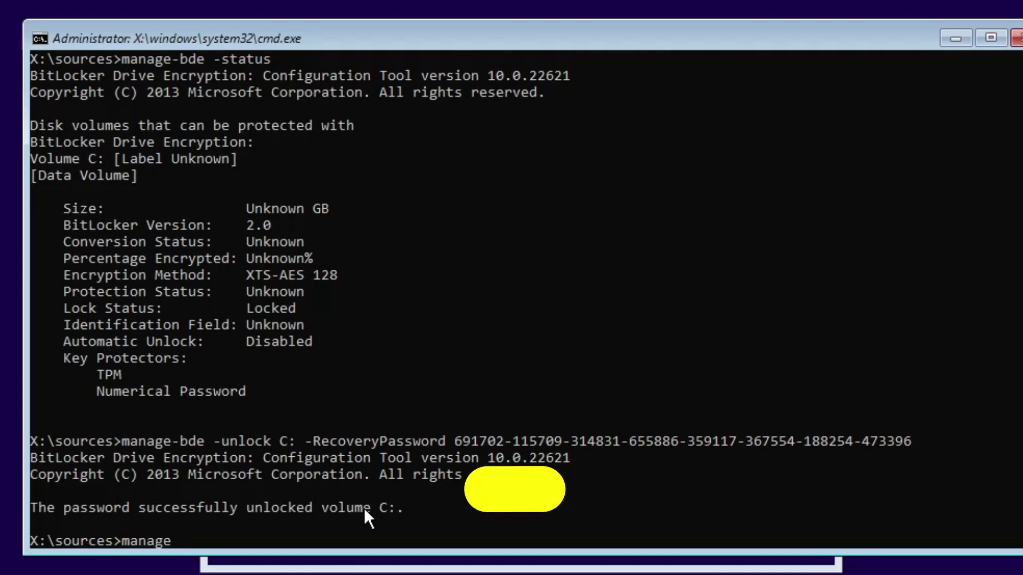
text(-bde)
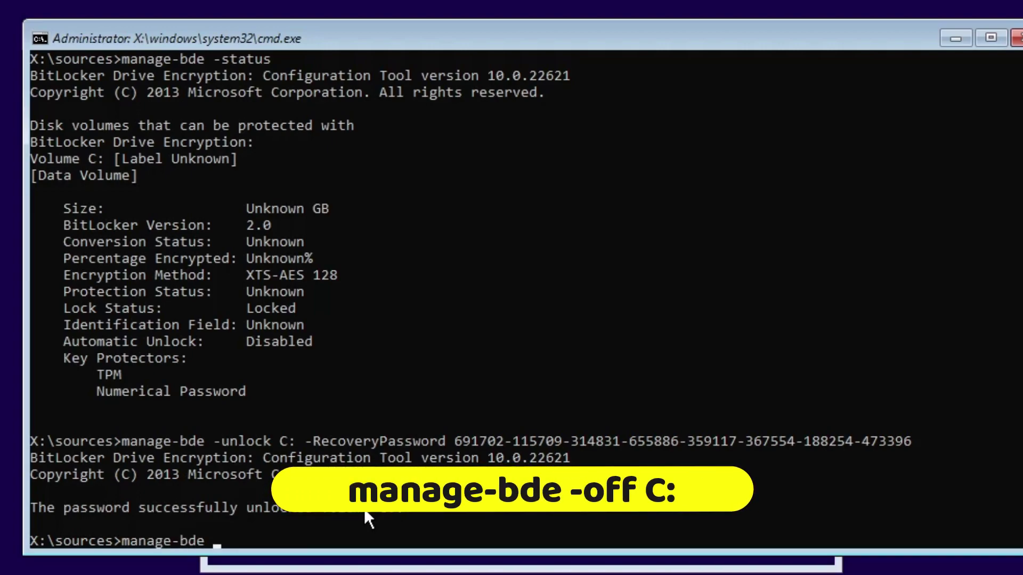
text( -off C)
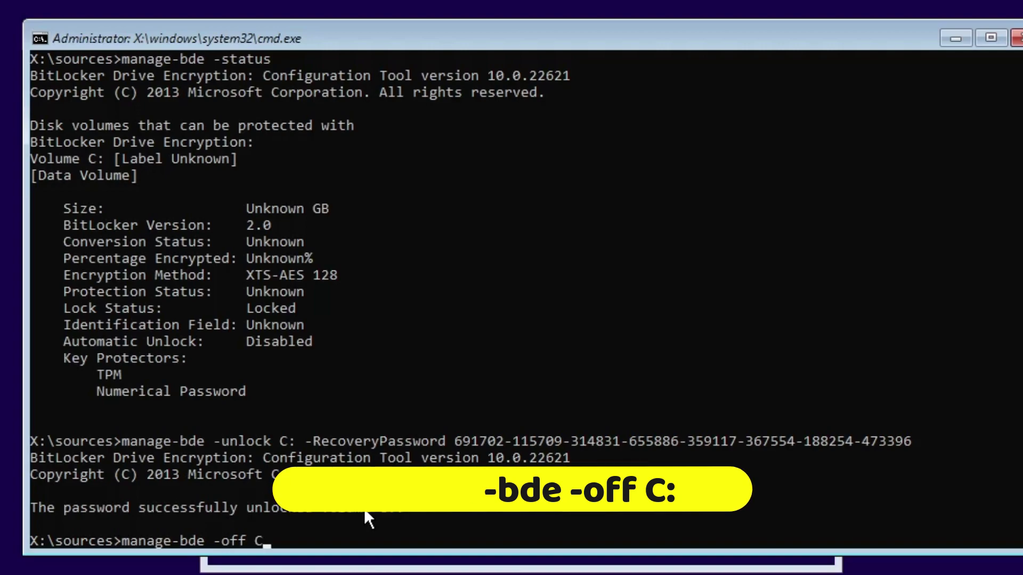
text(:)
key(Return)
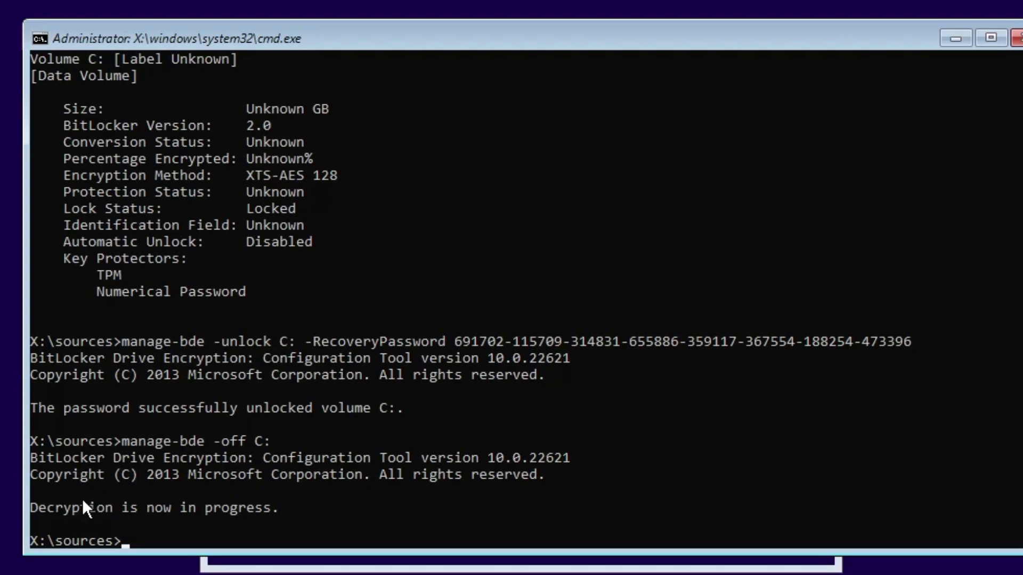
Step: Switch the Command Prompt to the C: drive and change to the windows\system32 folder
scroll(213, 514, down, 3)
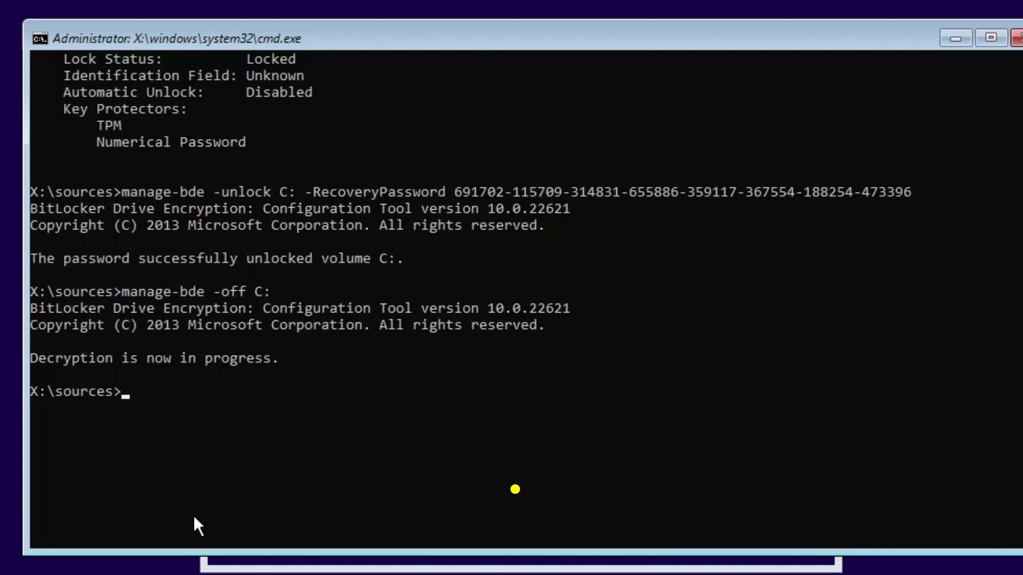
text(c:)
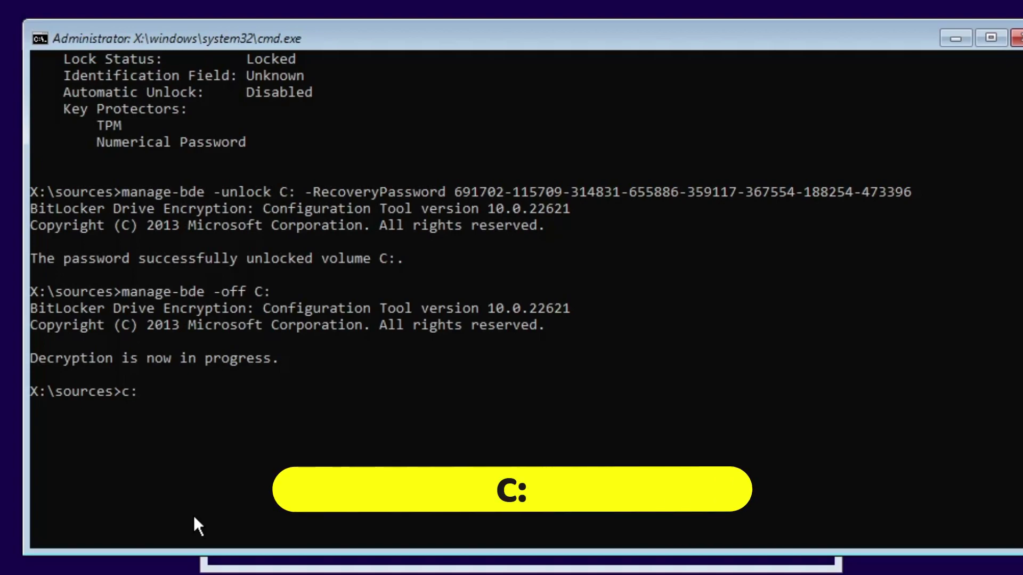
key(Return)
text(cd)
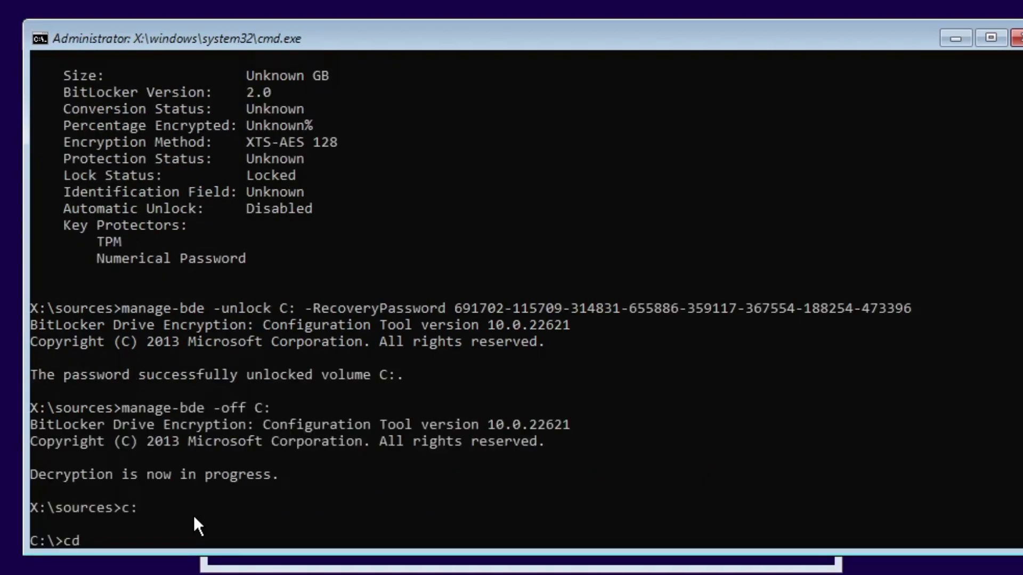
text( windows)
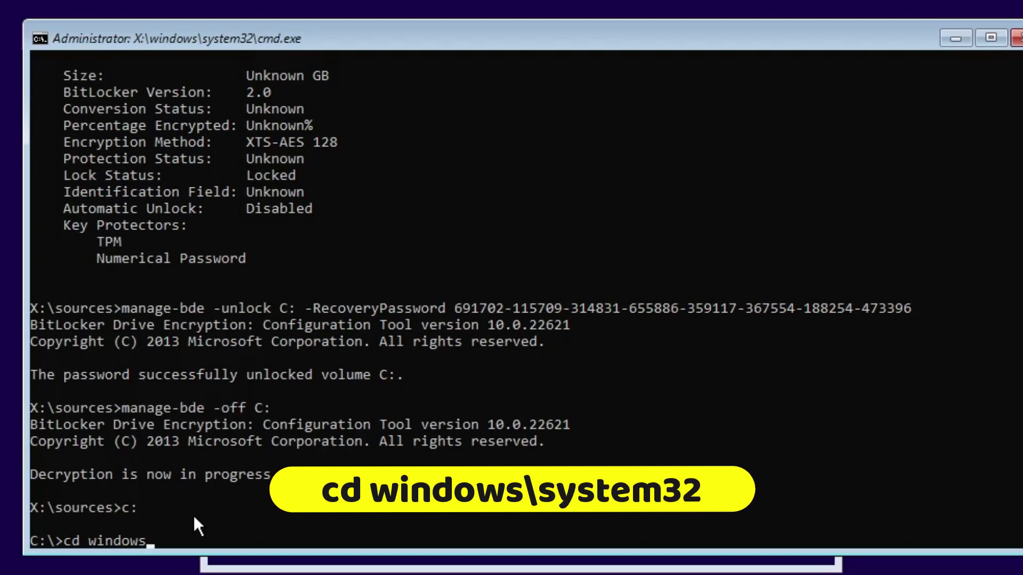
text(\sys)
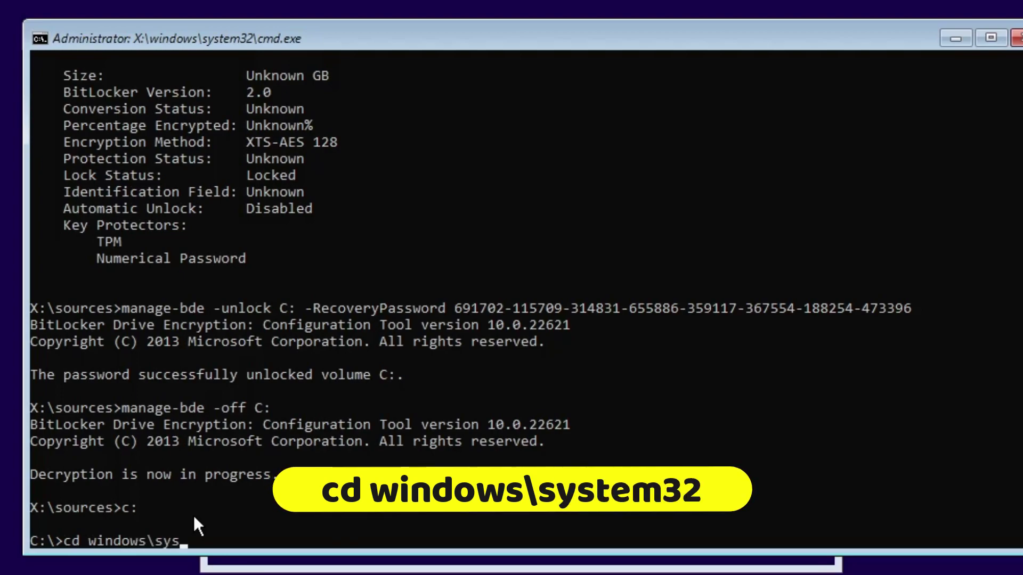
text(tem32)
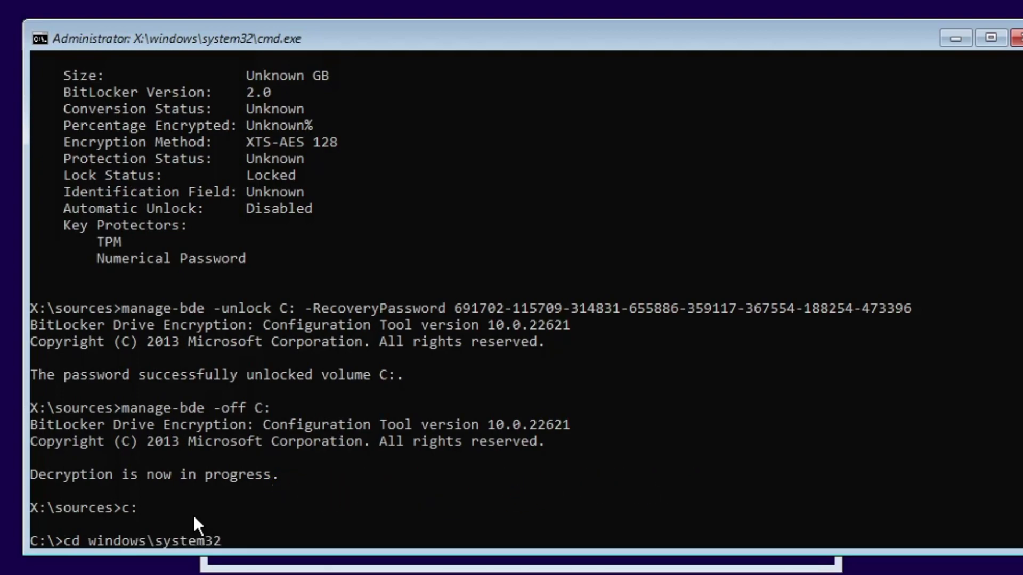
key(Return)
scroll(196, 516, down, 1)
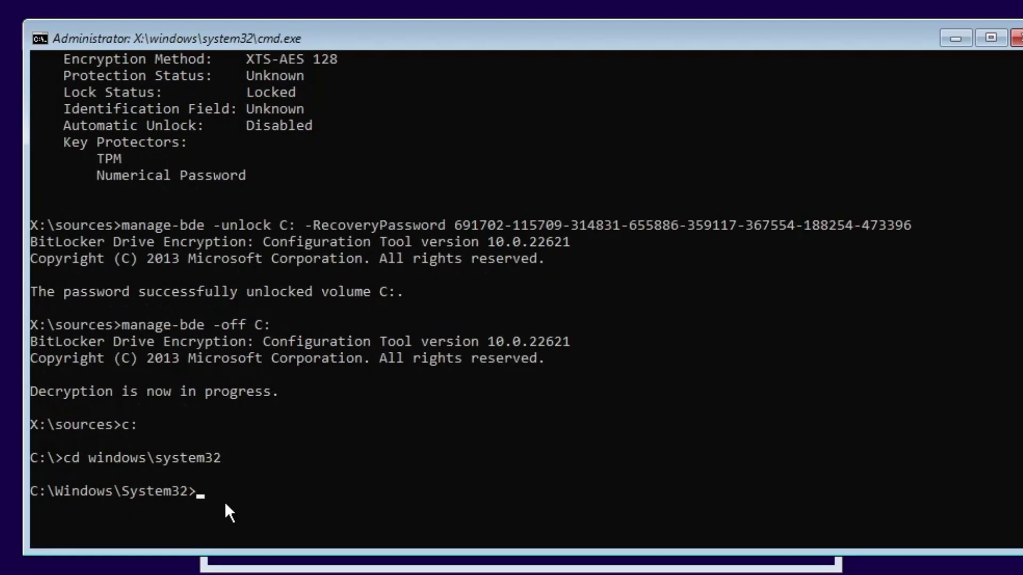
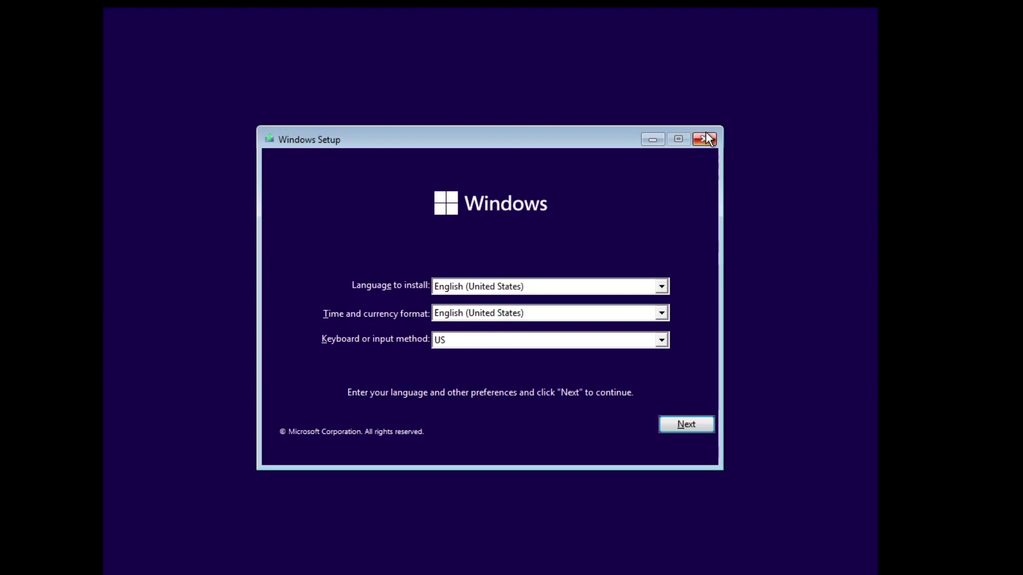
Step: Close Windows Setup and confirm cancelling the Windows installation
click(704, 140)
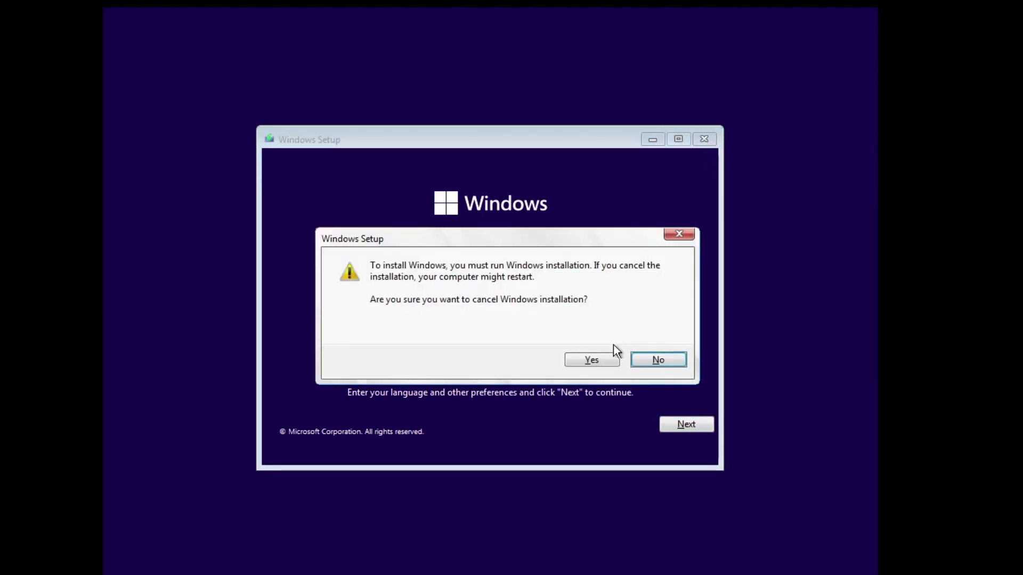
click(606, 365)
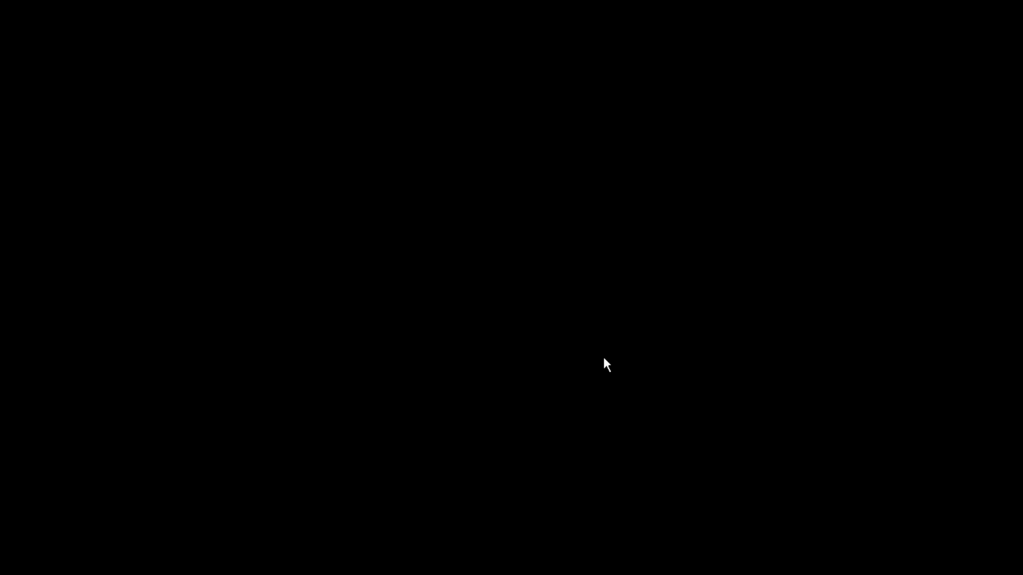
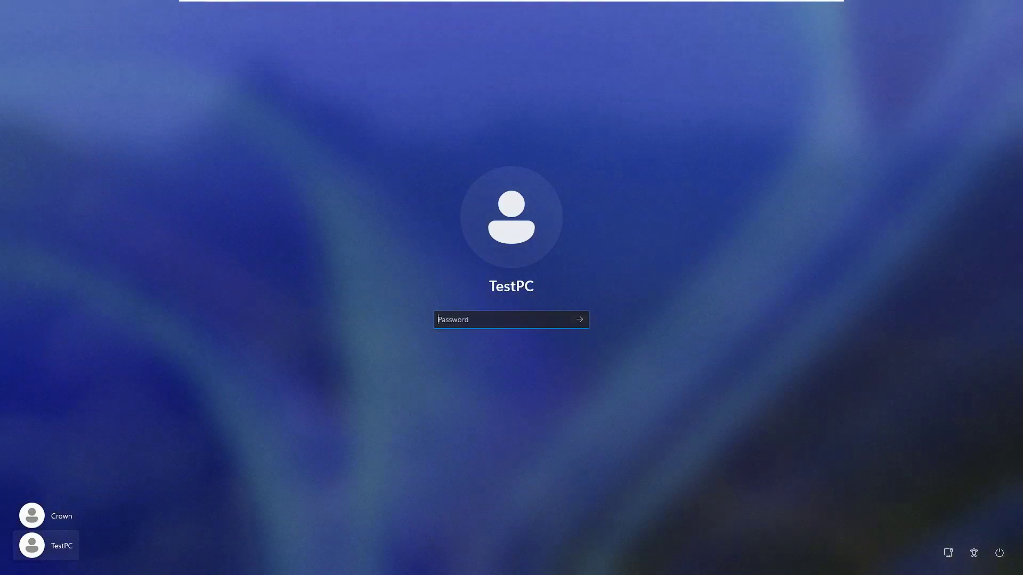
Step: Sign in to the TestPC account on the Windows sign-in screen by entering the account password
text(******)
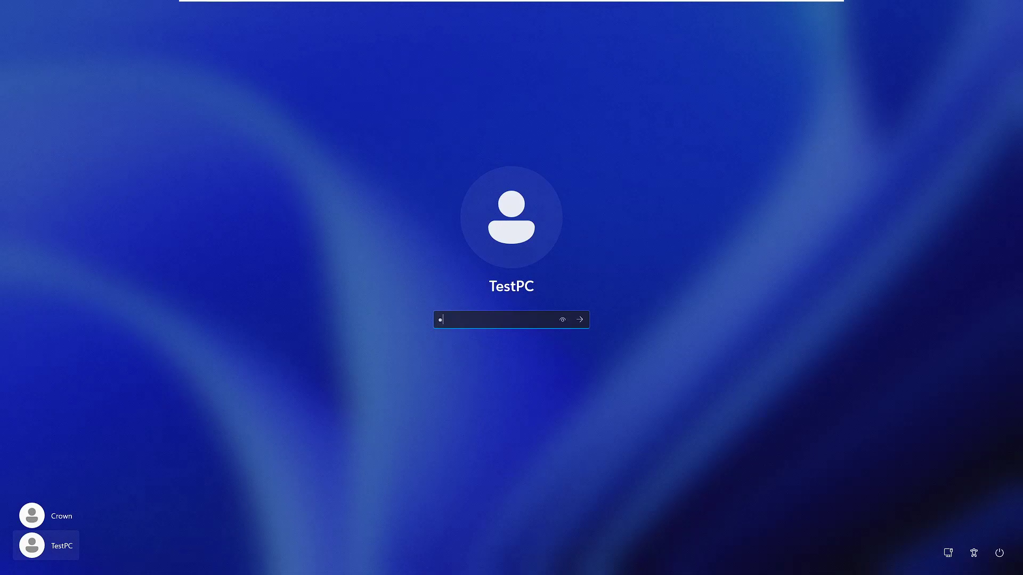
key(Return)
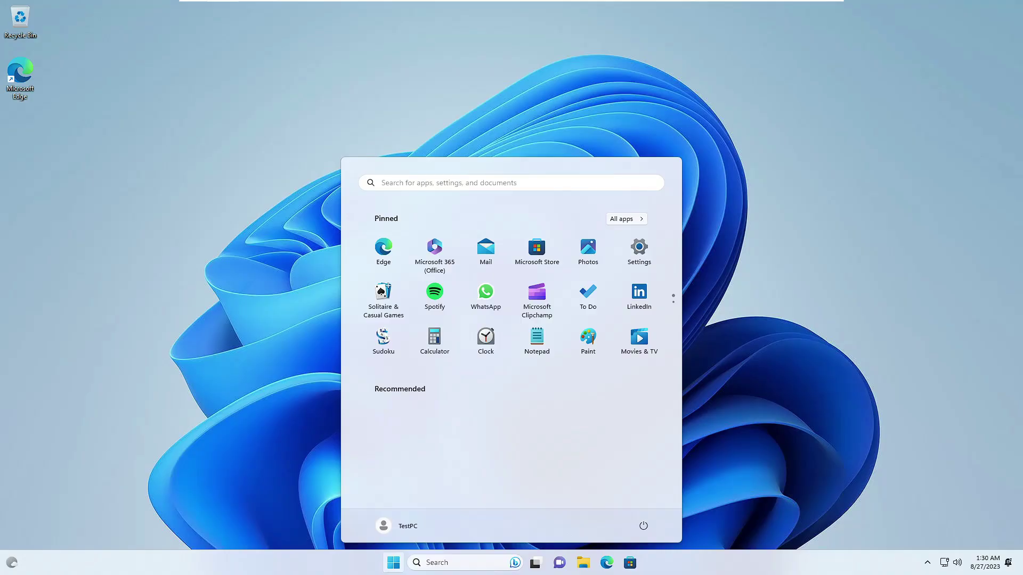